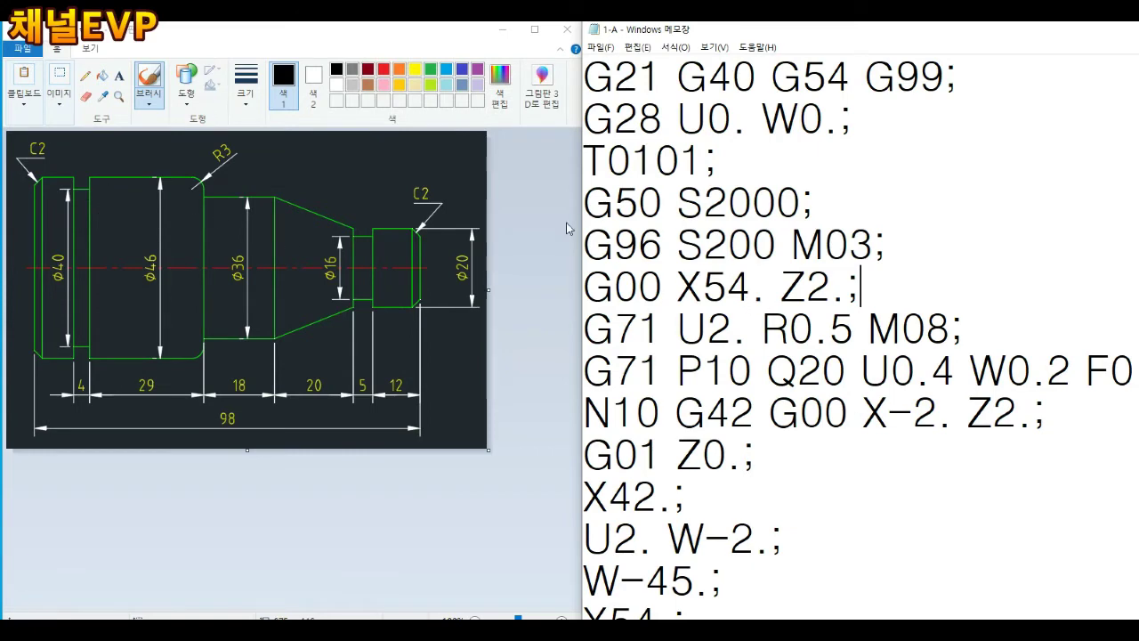
Step: Insert a % line above the first line of the 1-A program
click(775, 167)
key(Up)
key(Left)
key(Left)
key(Left)
key(Left)
key(Left)
key(Return)
key(Up)
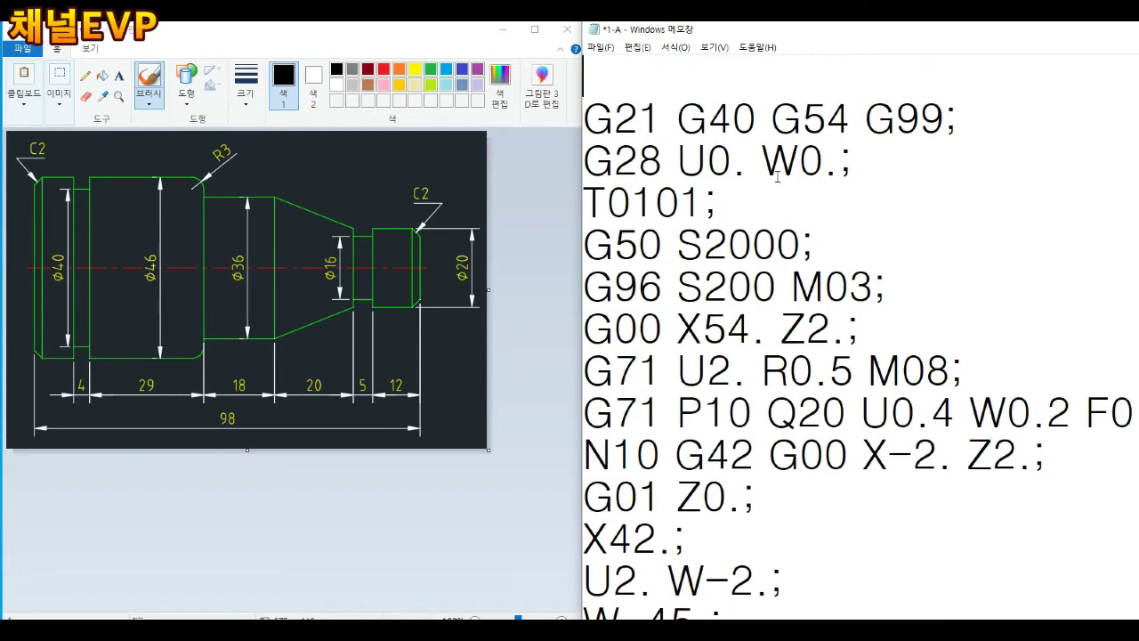
text(%)
key(Return)
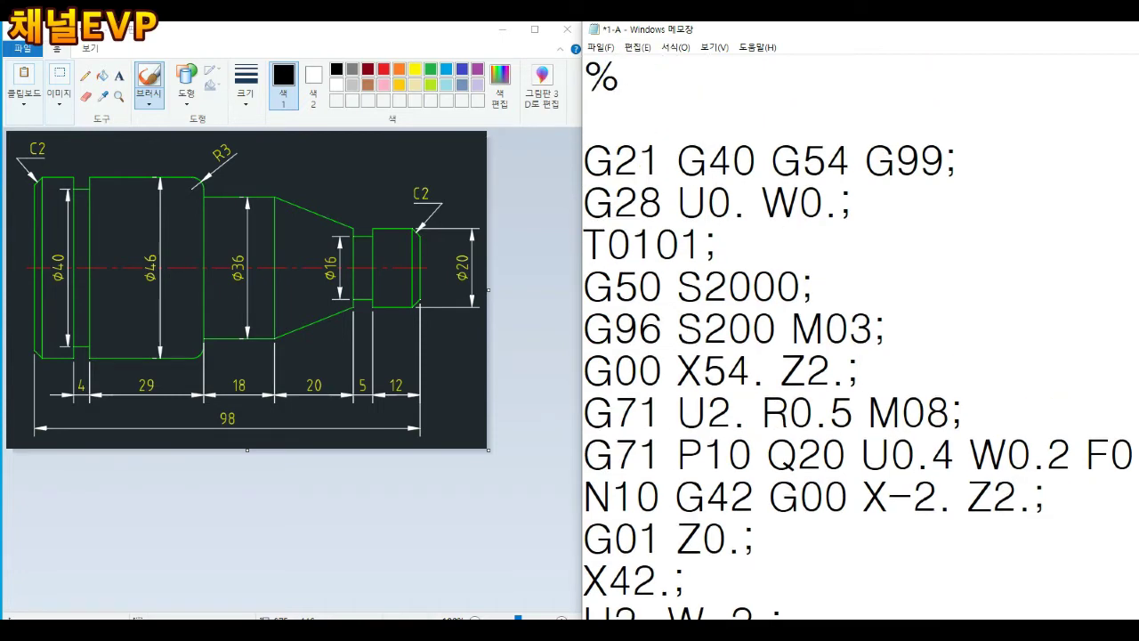
Step: Add the O0001 program-number line below the %, then move down through the 2-B code
text(oO)
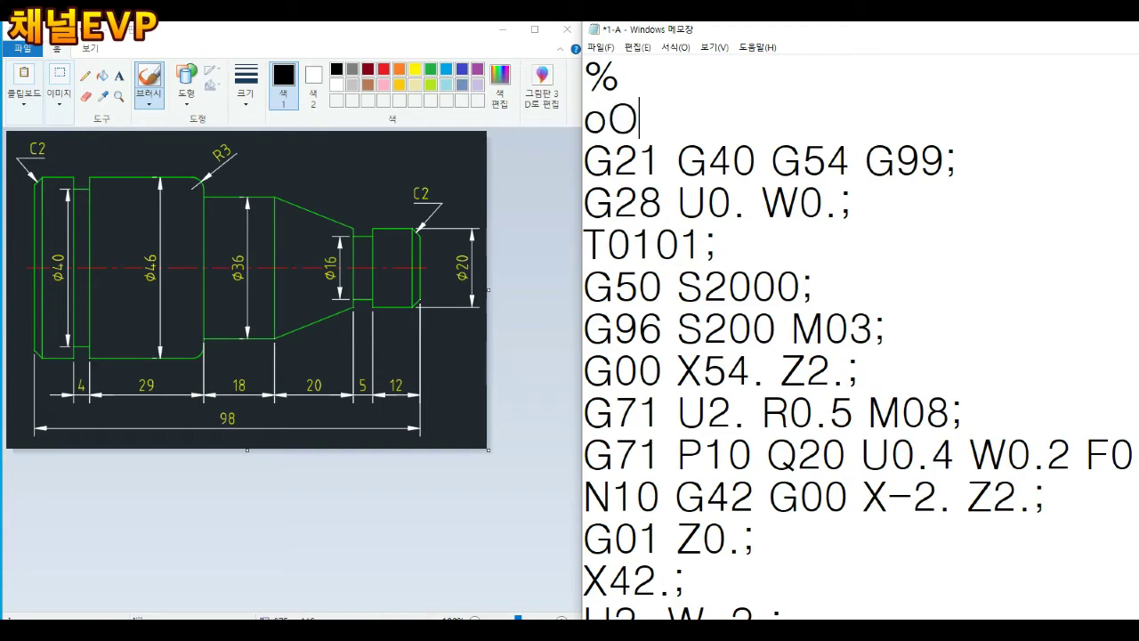
key(BackSpace)
key(BackSpace)
text(O)
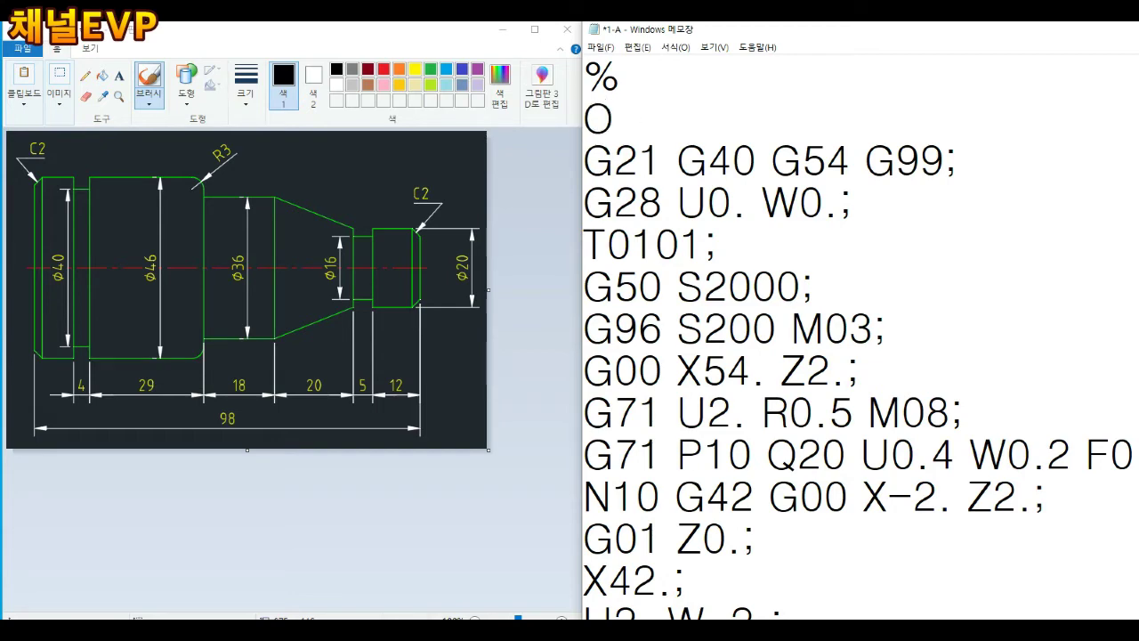
text(0001)
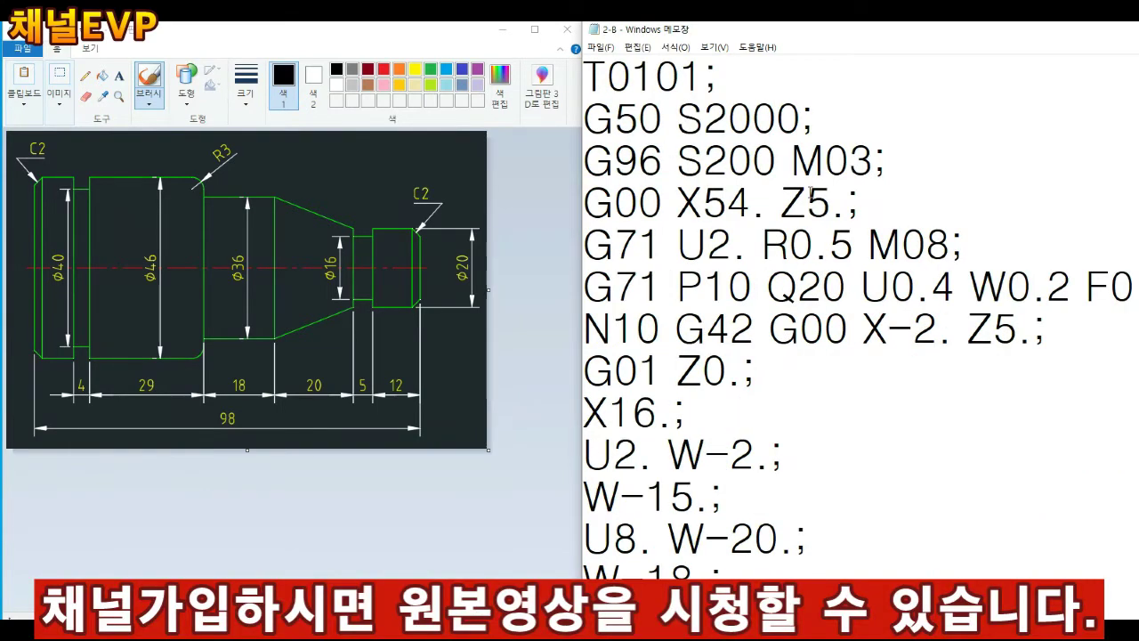
key(Down)
key(Down)
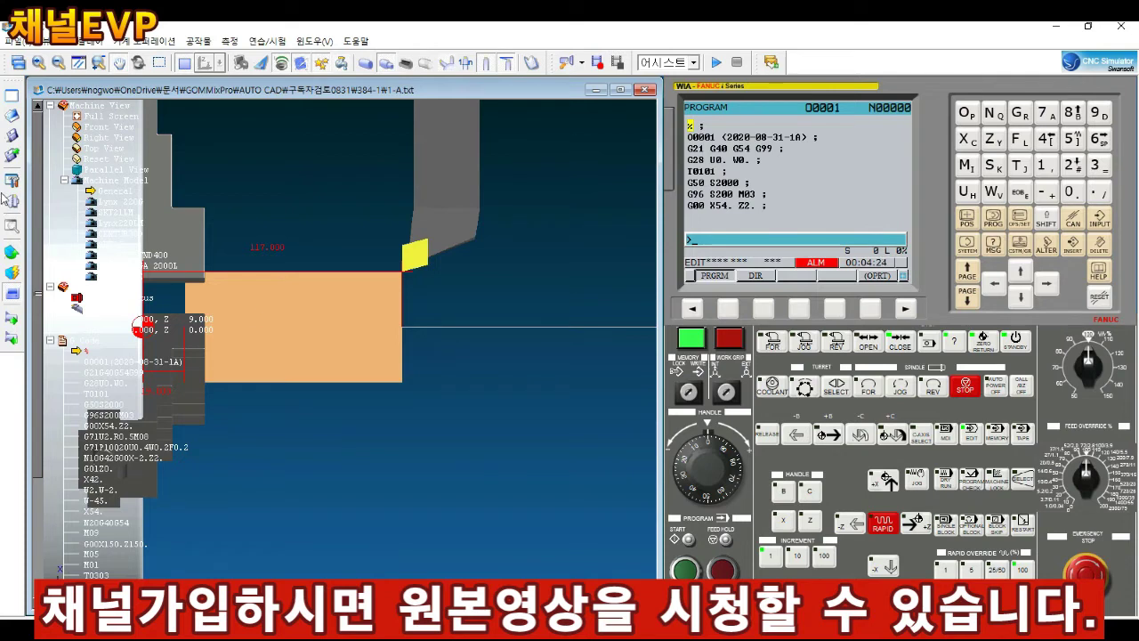
Step: Load 1-A.txt and step through O0001 block by block, up to the rapid approach
click(14, 124)
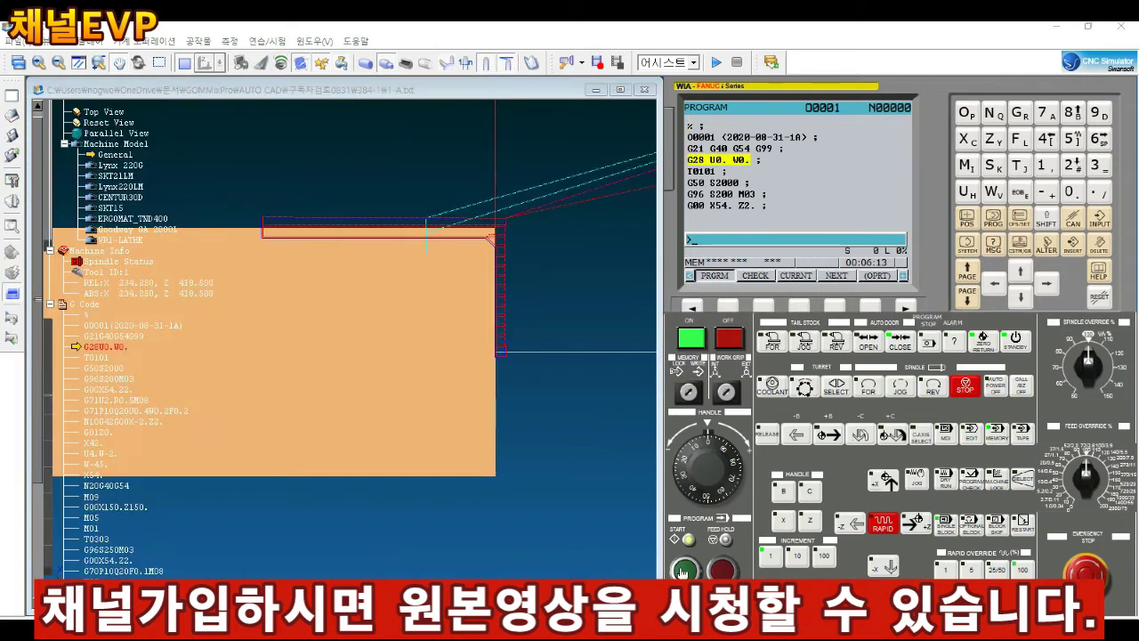
click(683, 572)
click(682, 572)
click(682, 572)
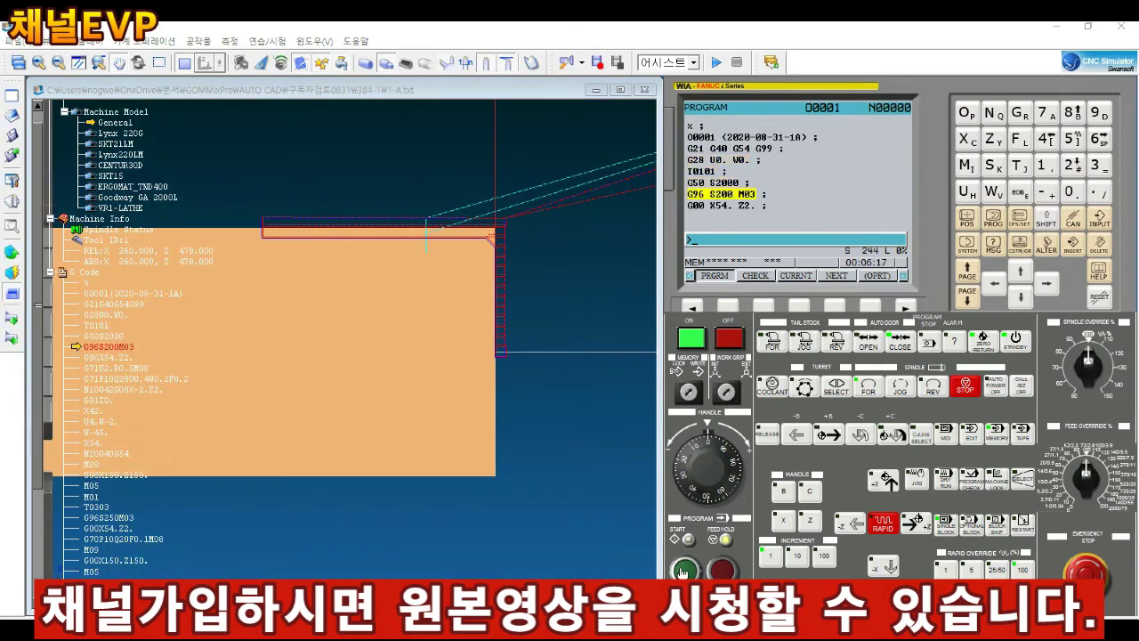
click(682, 572)
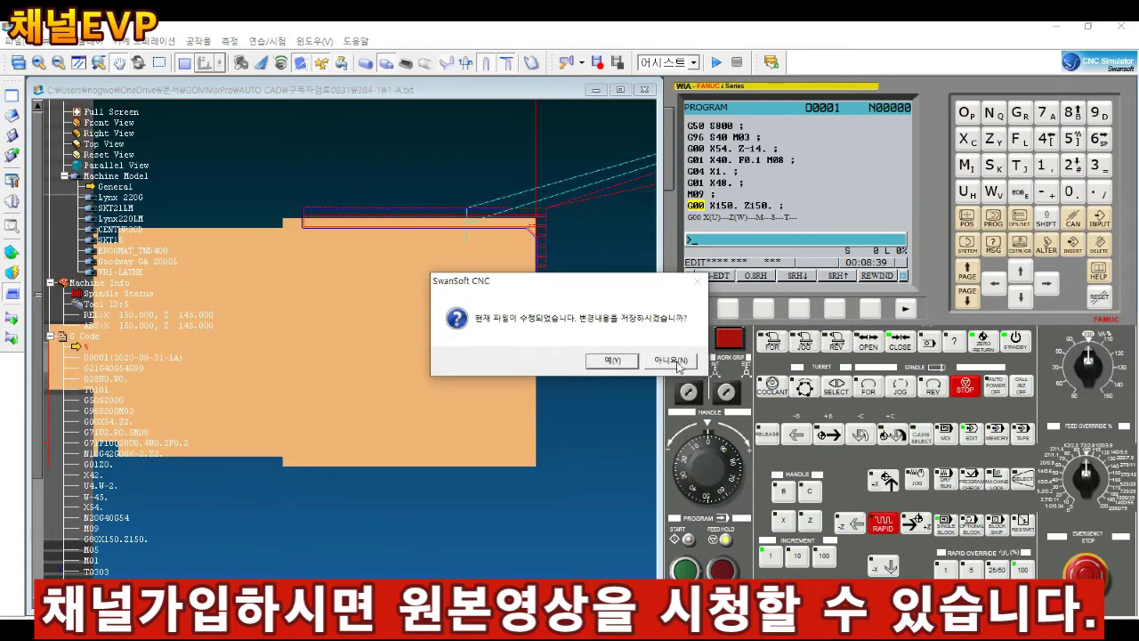
Step: Dismiss the save prompt and load the 2-B file as program O0002
click(679, 365)
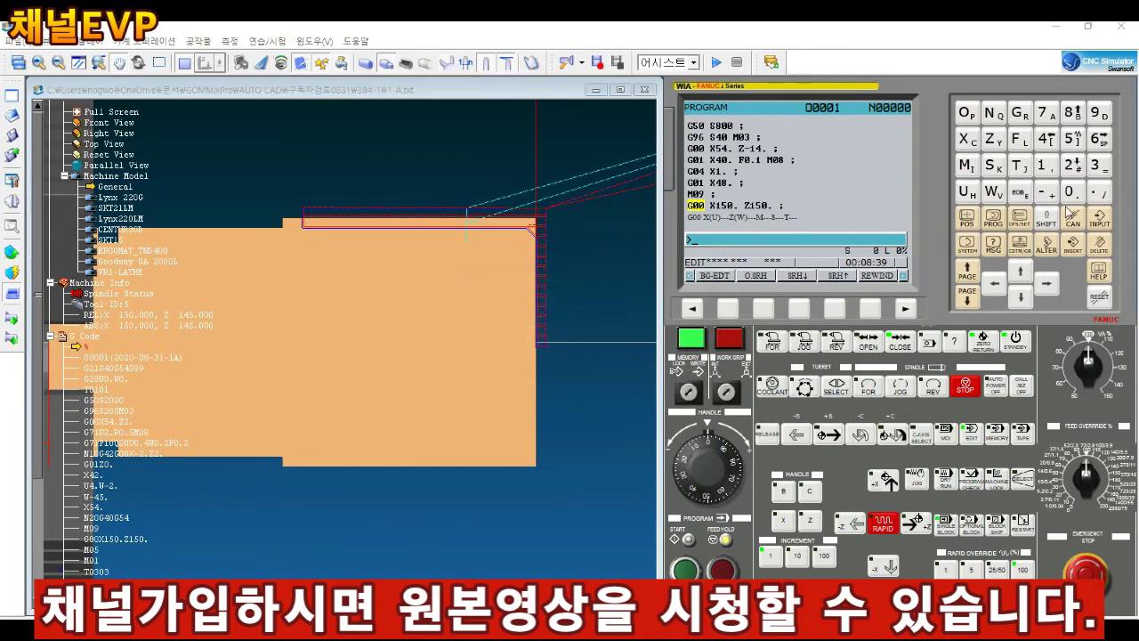
click(886, 154)
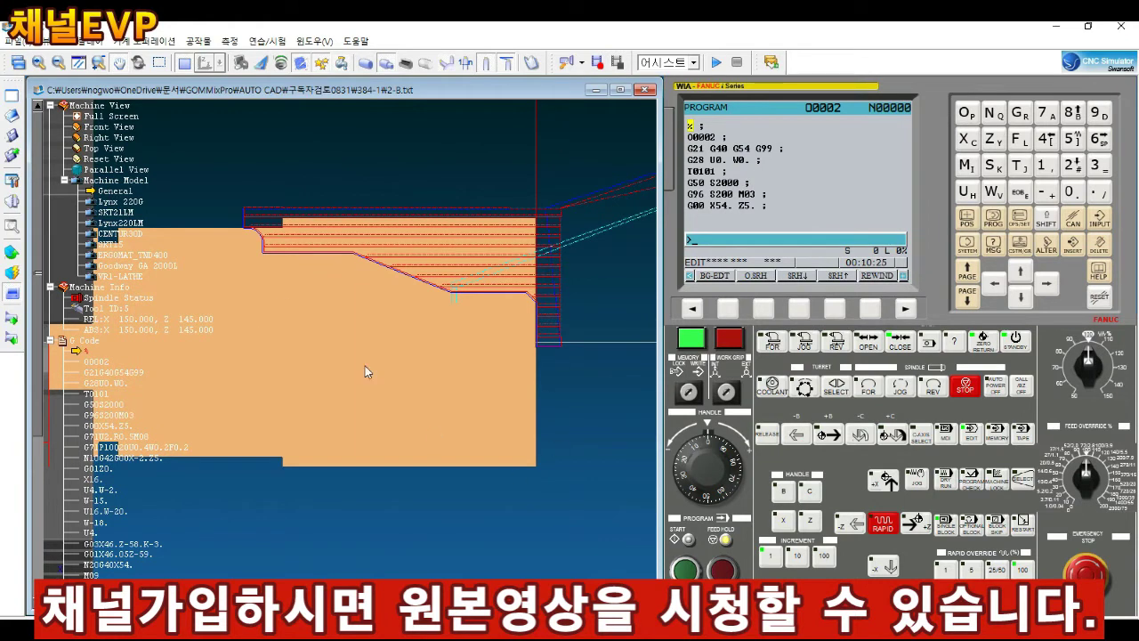
scroll(398, 289, up, 1)
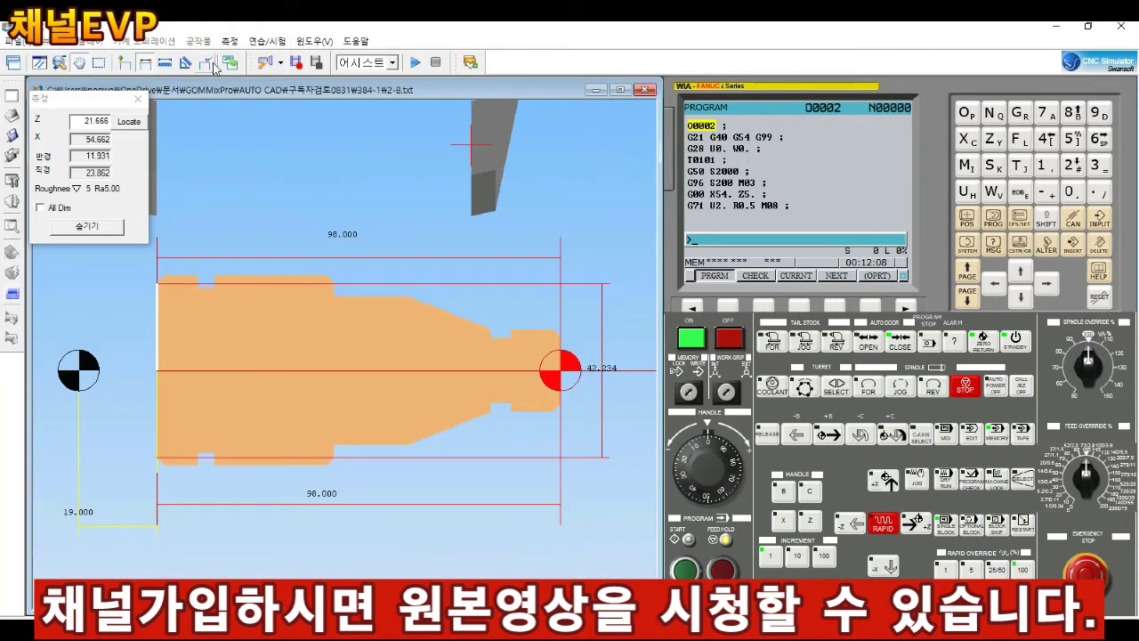
Step: Change how the machined part is displayed in the simulator view
click(205, 62)
scroll(415, 331, up, 1)
scroll(419, 316, up, 3)
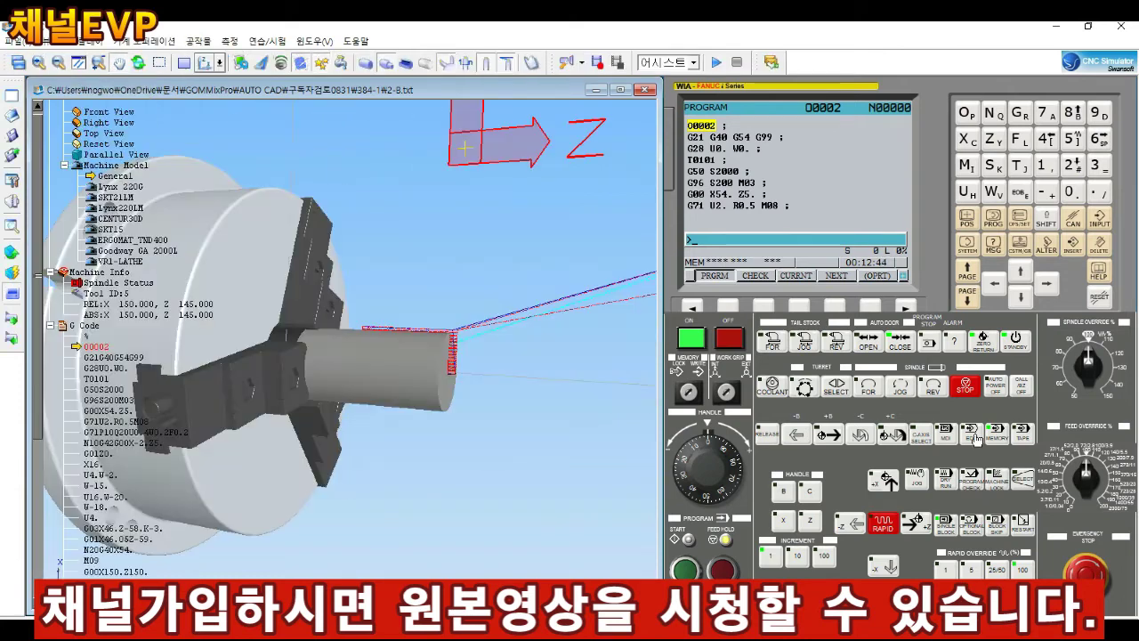
Step: Recall O0001 in EDIT mode and run it in MEM mode until the M01 stop
click(971, 433)
click(966, 113)
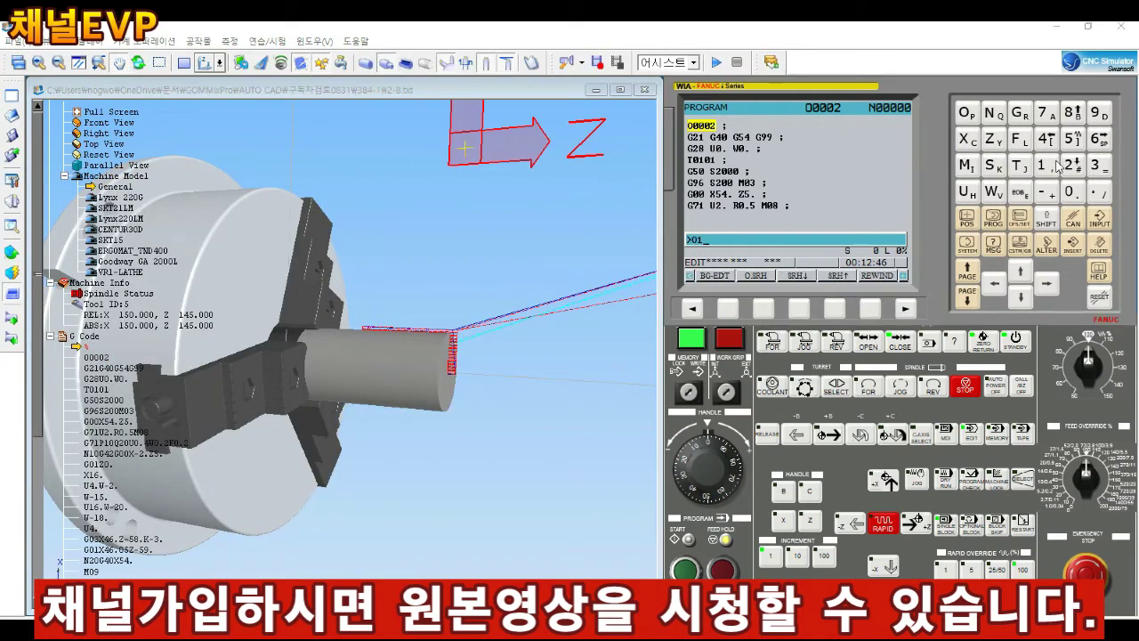
click(1021, 296)
click(1073, 501)
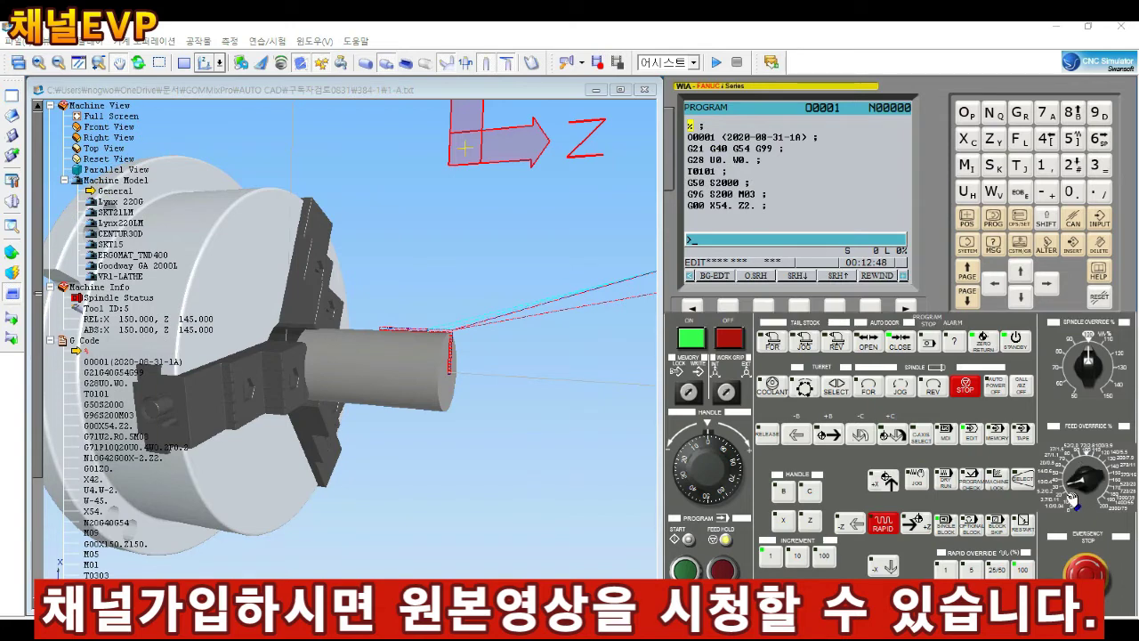
click(996, 436)
click(687, 571)
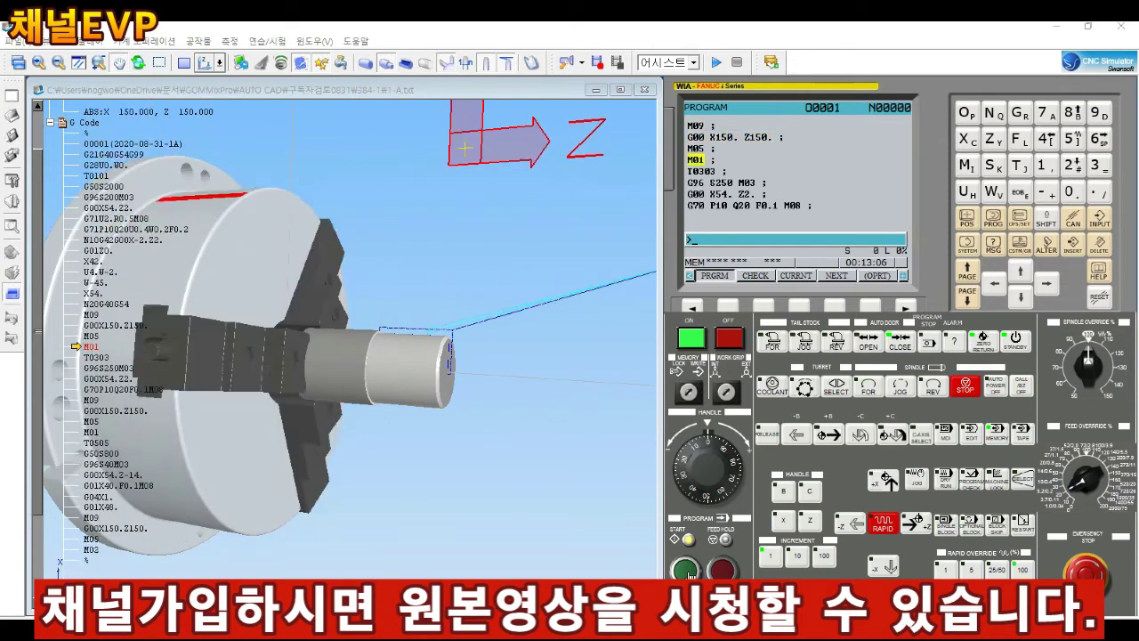
Step: Resume O0001 past the M01 stop and choose an option from the workpiece menu
click(686, 570)
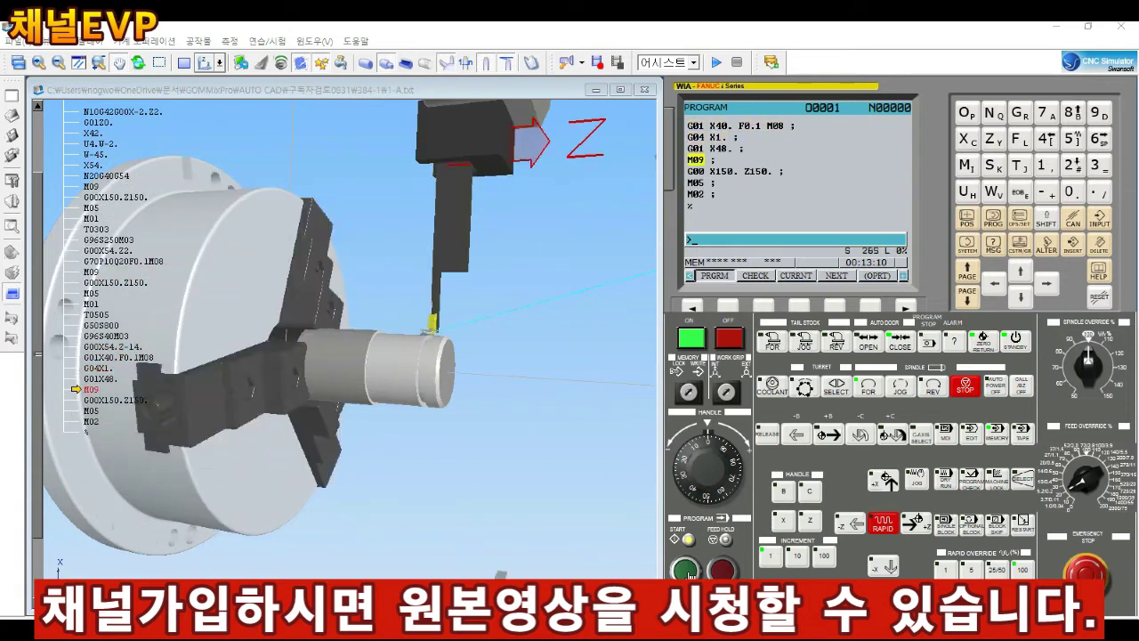
click(11, 251)
click(69, 267)
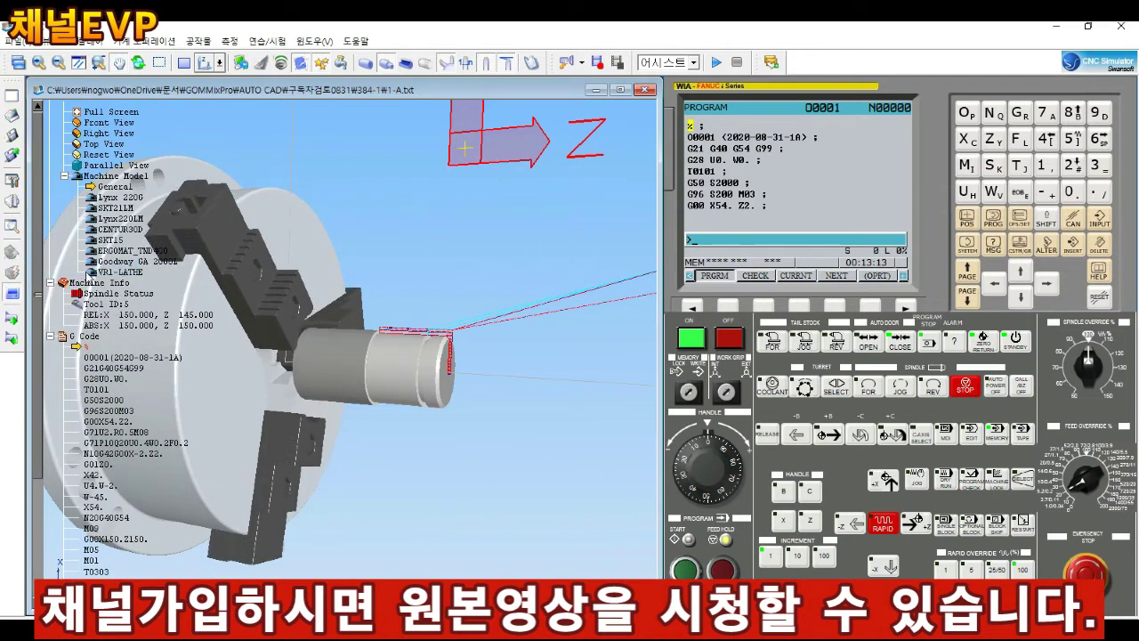
Step: Call up O0002 in EDIT mode and run it in MEM mode
click(971, 433)
click(965, 113)
click(1021, 296)
click(998, 437)
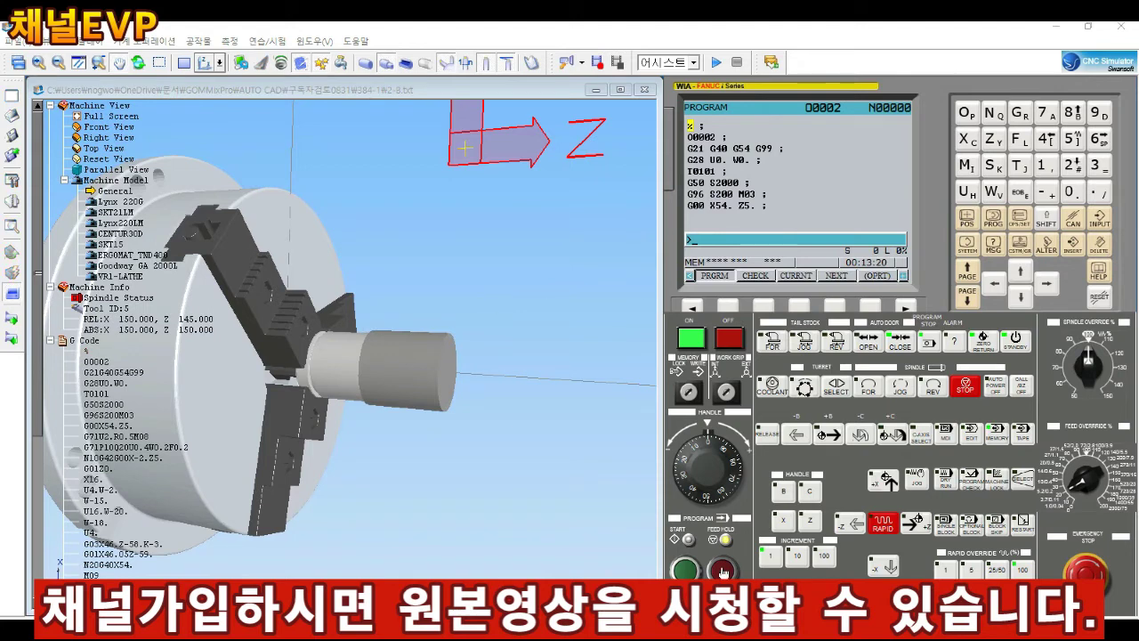
click(686, 570)
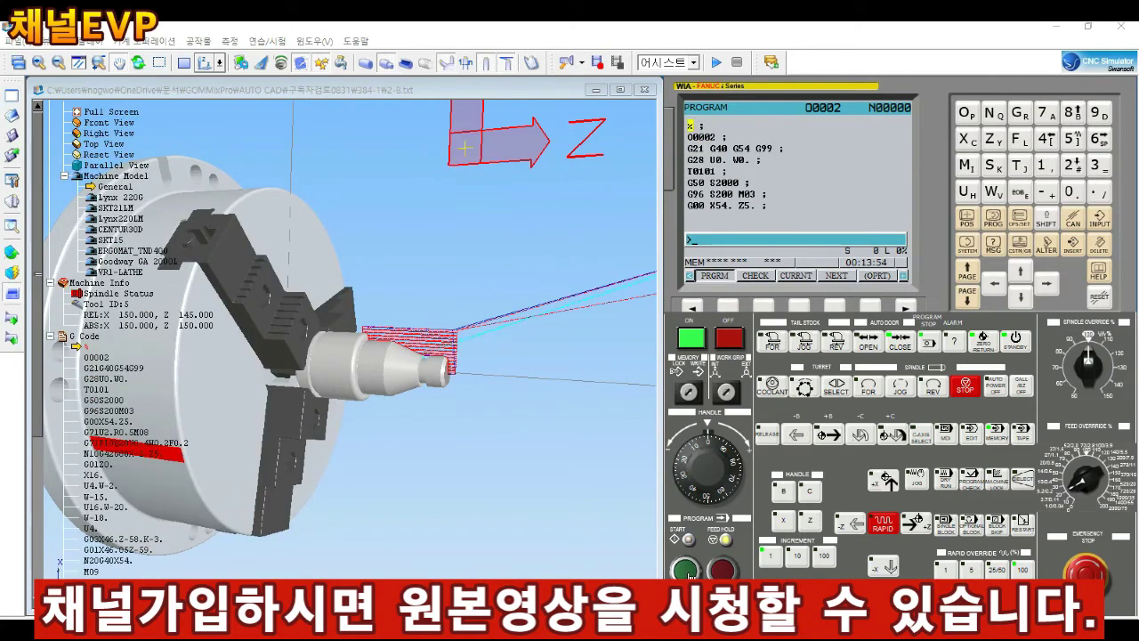
Step: Orbit around the turned shaft and chuck face, then bring up the 측정 (Measure) menu
middle_drag(451, 366, 491, 281)
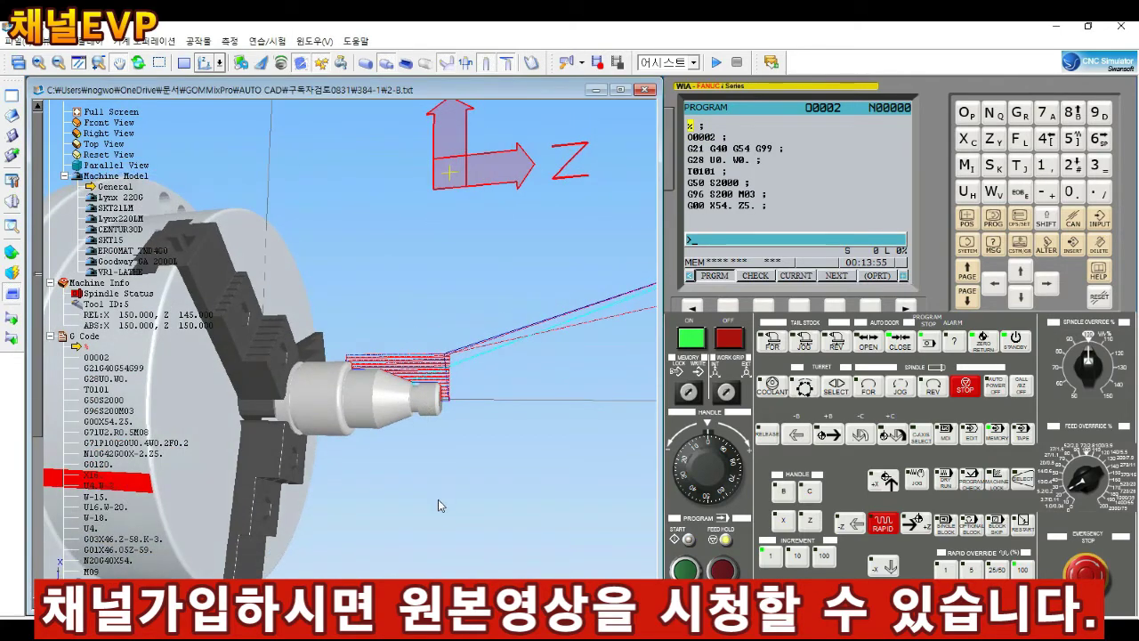
mouse_move(491, 281)
middle_down()
mouse_move(447, 279)
mouse_move(438, 297)
mouse_move(425, 269)
middle_up()
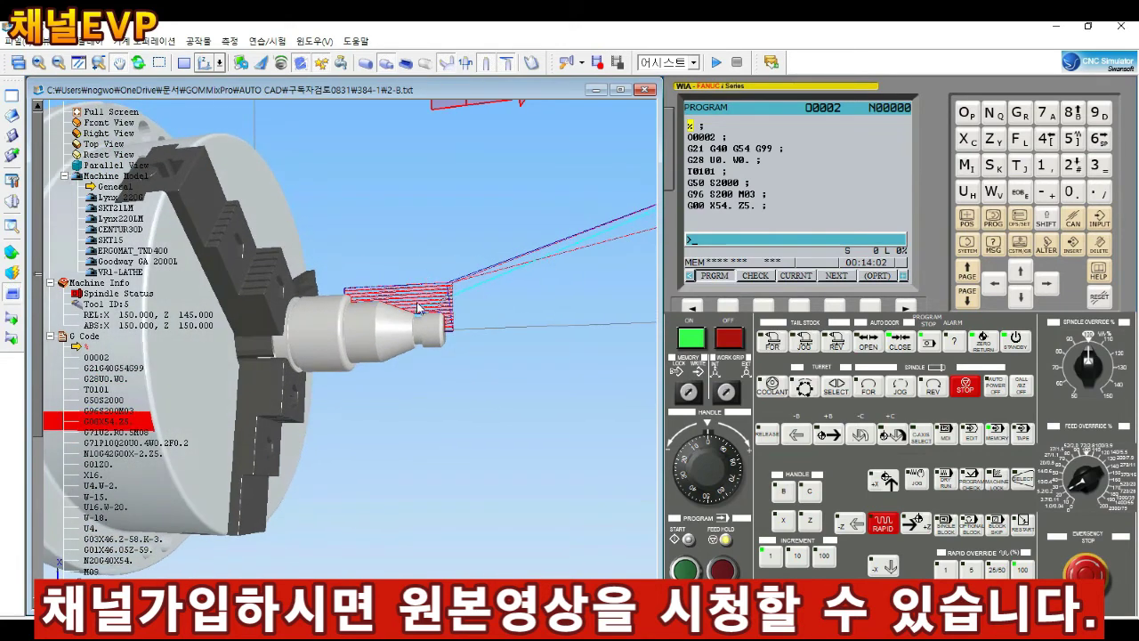
mouse_move(412, 303)
middle_down()
mouse_move(390, 339)
mouse_move(426, 320)
mouse_move(419, 302)
middle_up()
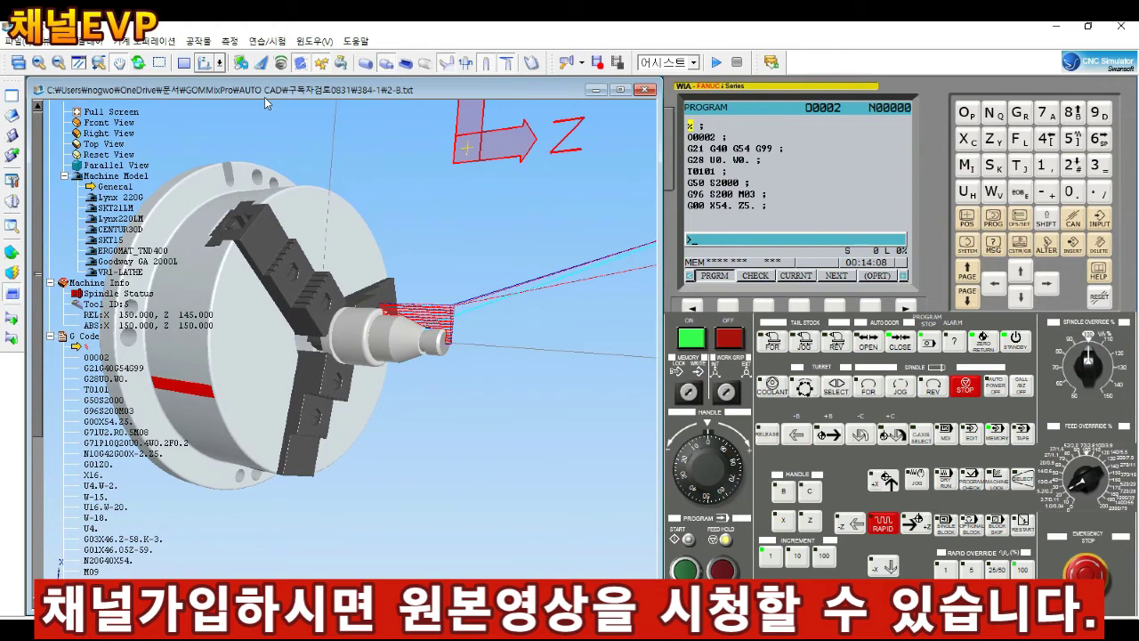
click(234, 43)
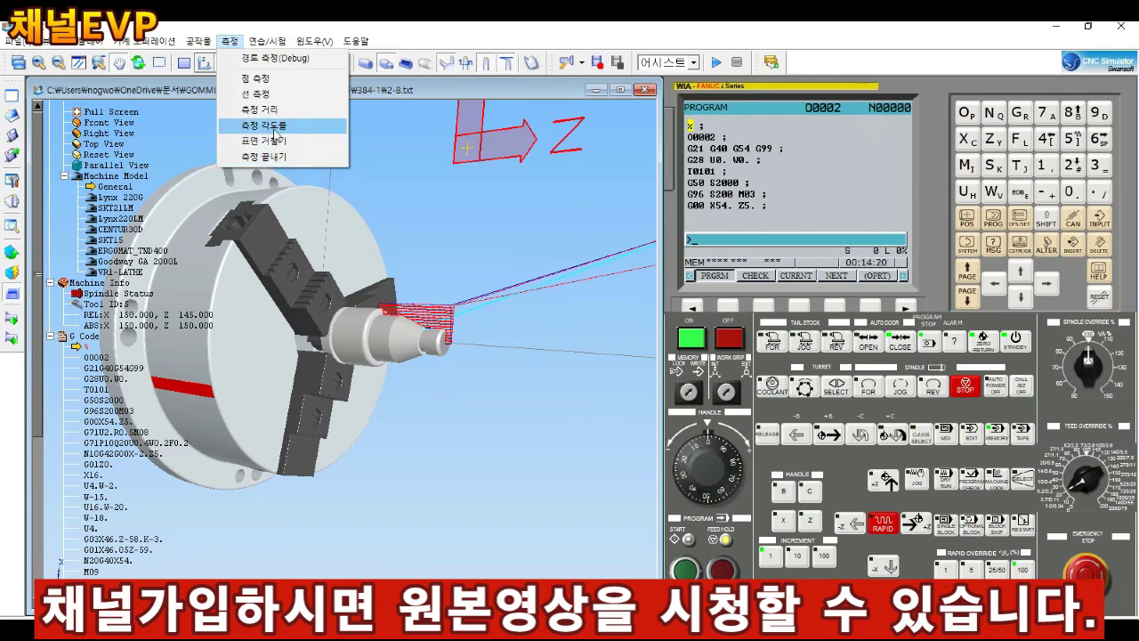
Step: Start 2D measurement of the shaft and pick a vertex as the first distance point
click(259, 108)
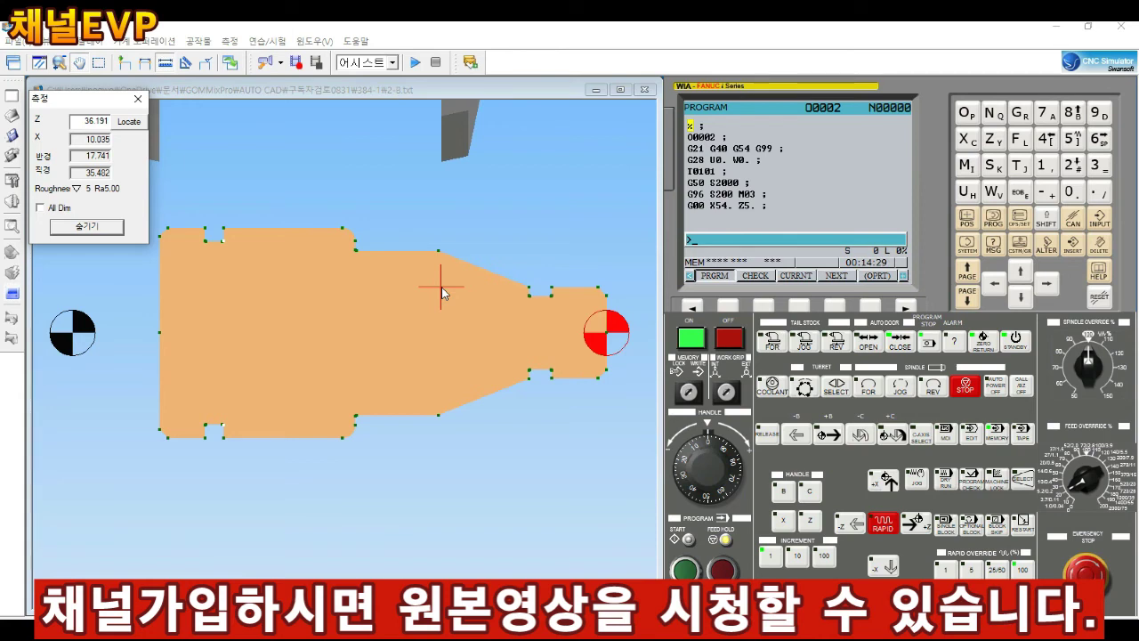
click(529, 286)
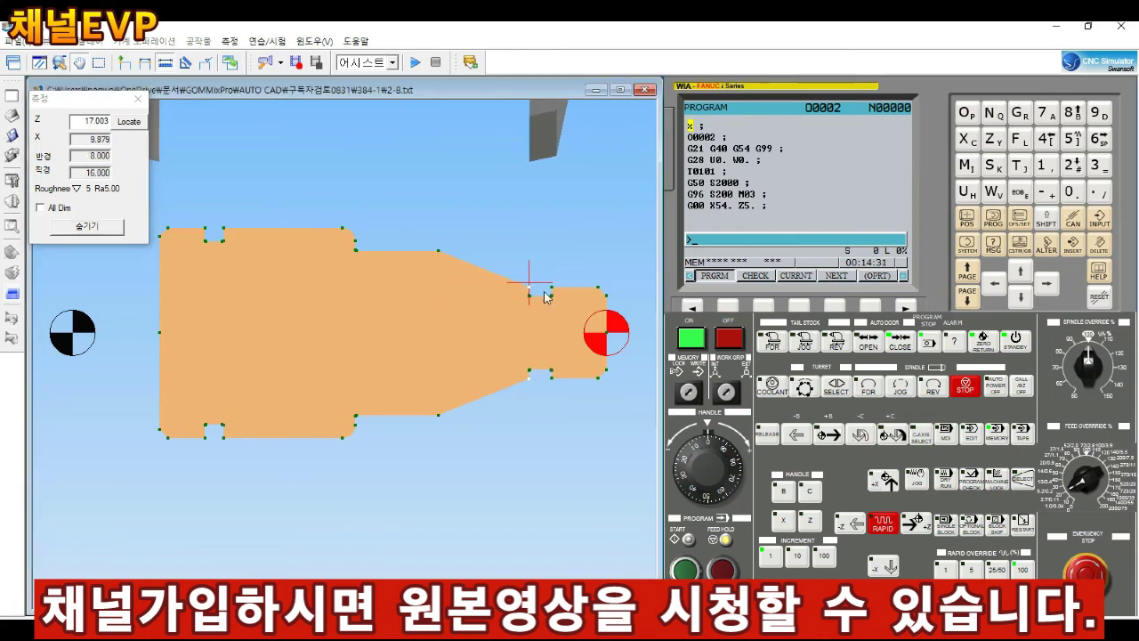